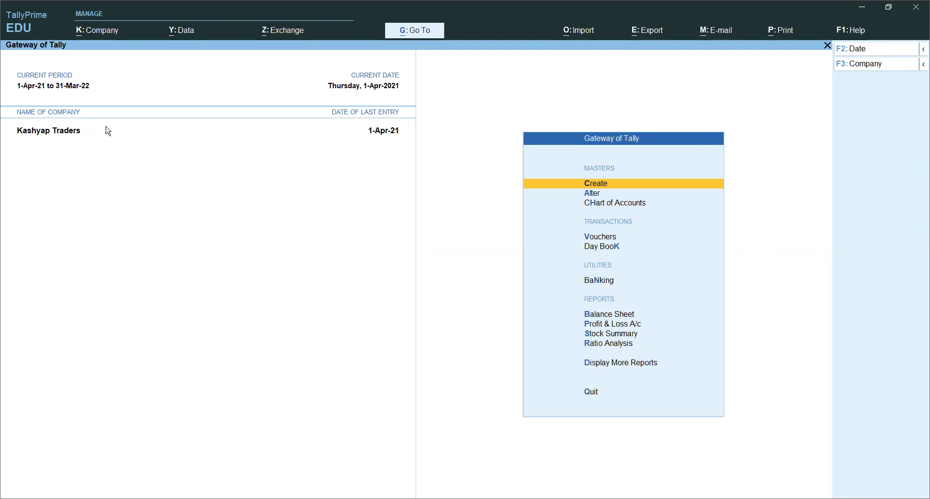
- View the company's Balance Sheet and return to the Gateway of Tally
click(600, 315)
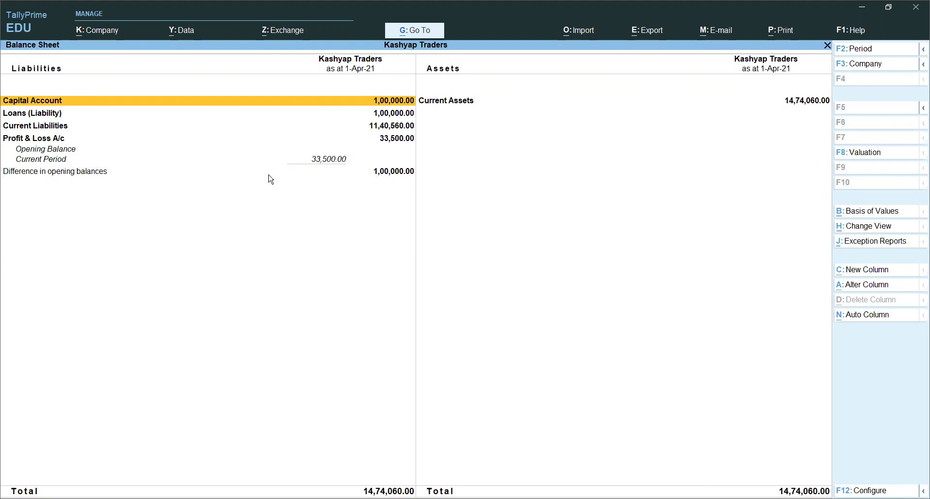
key(Escape)
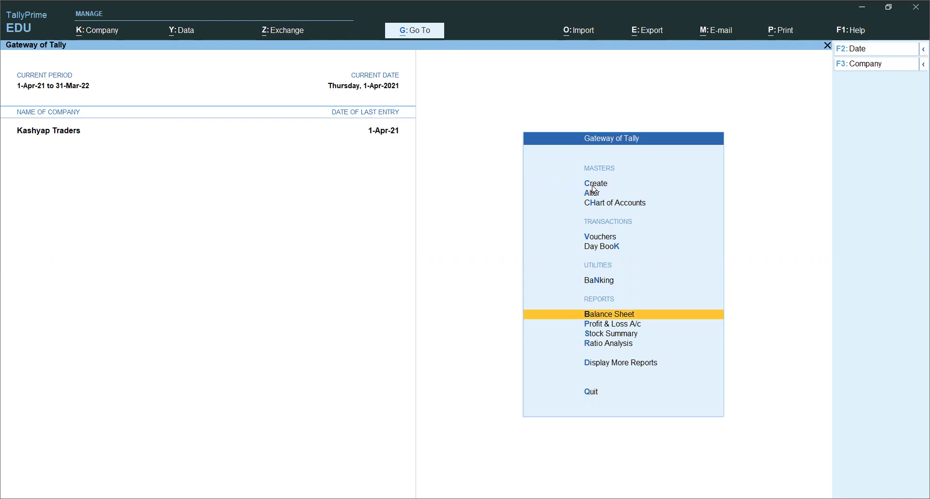
click(593, 187)
key(Escape)
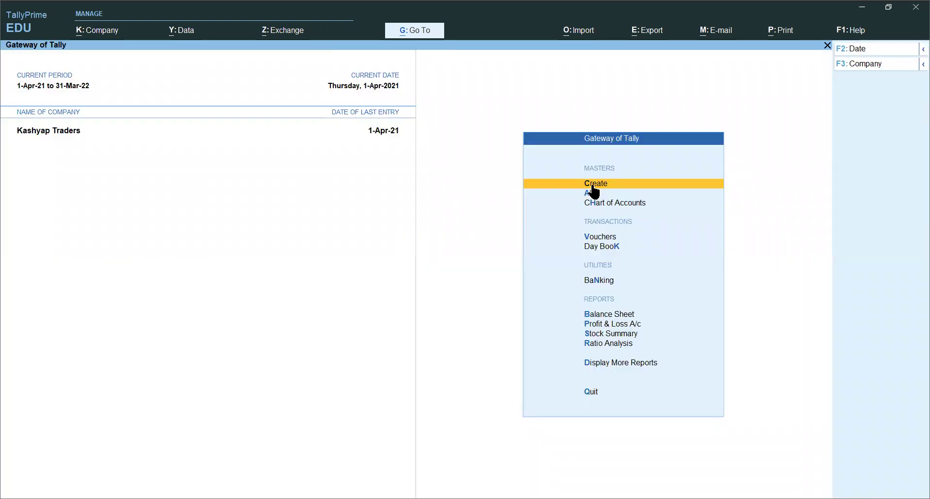
- Examine the list of existing ledgers under master alteration, then return to the Gateway of Tally
key(Down)
key(Return)
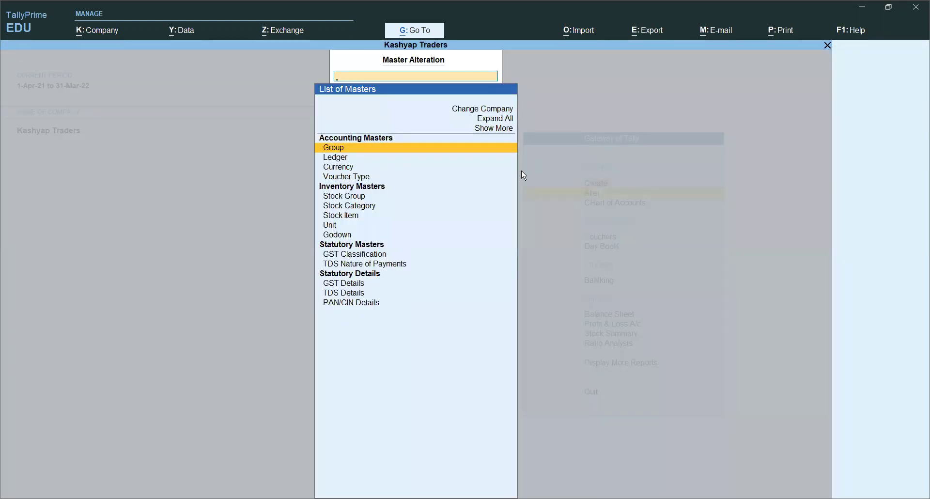
click(361, 159)
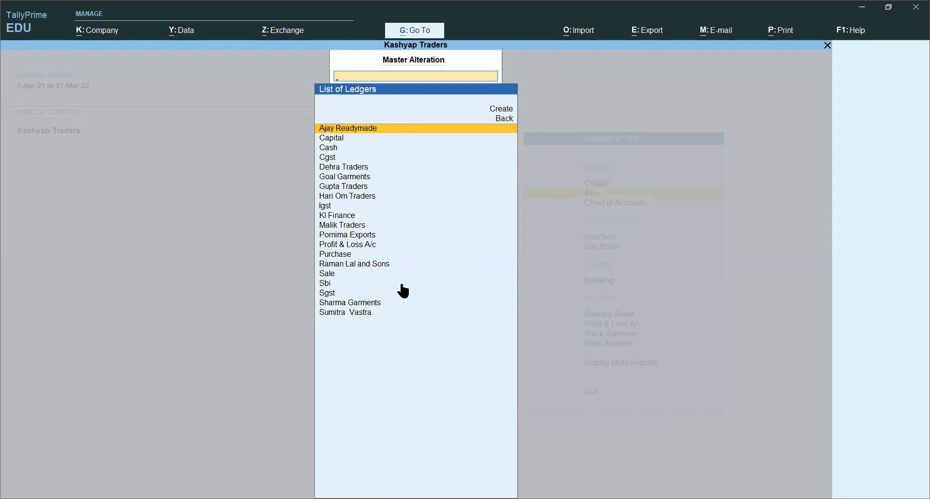
key(BackSpace)
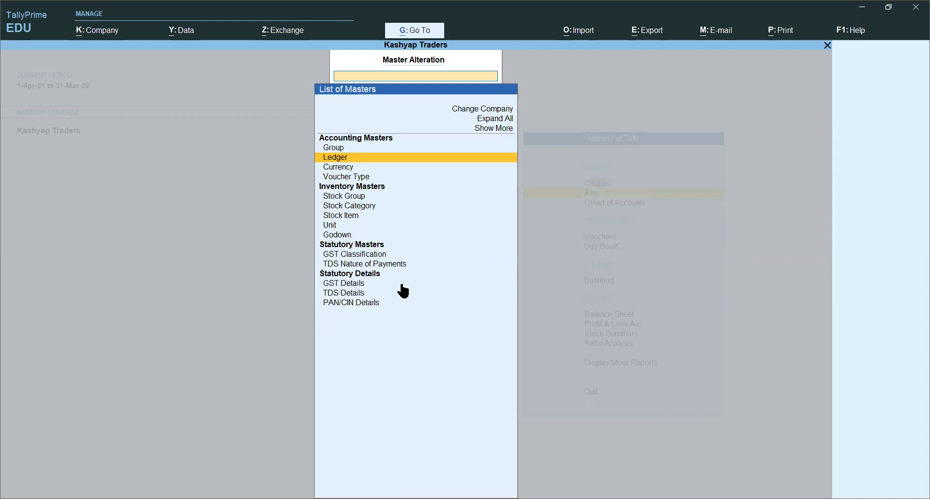
key(Escape)
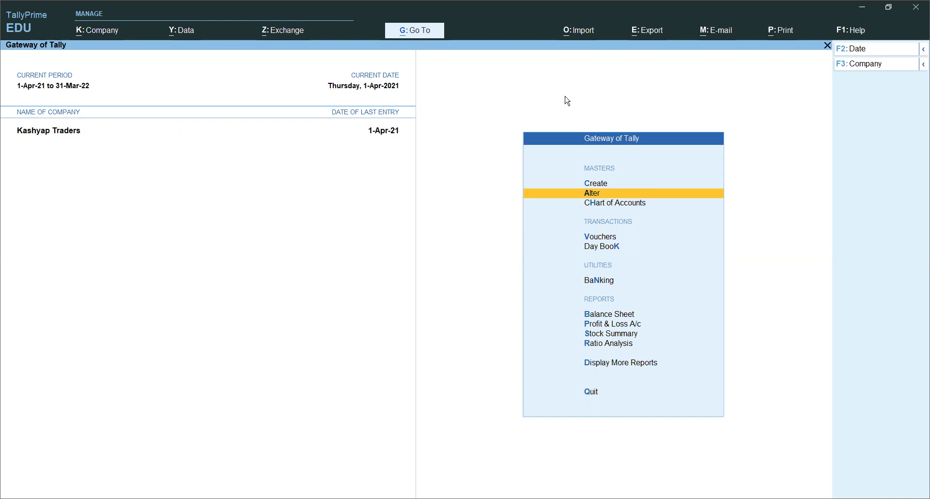
- Start a masters export, show all its configuration options and set the type of master to Ledgers
click(651, 38)
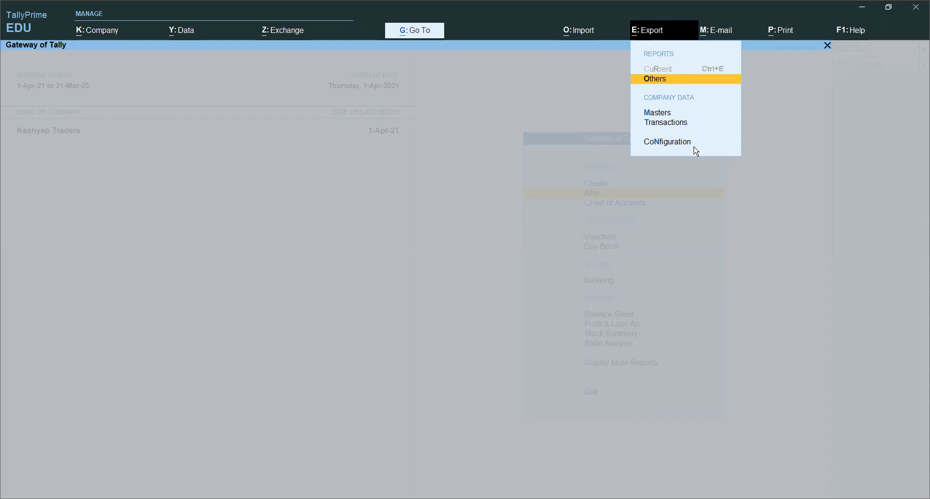
click(662, 116)
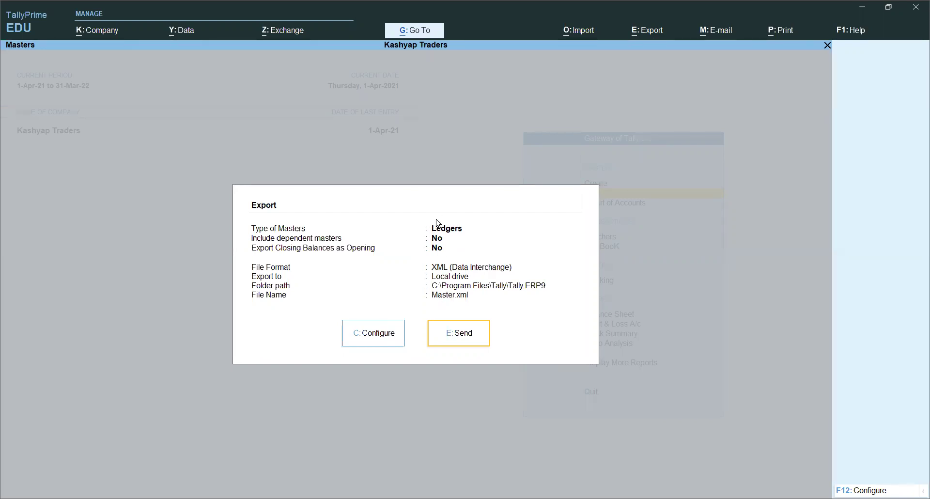
click(379, 333)
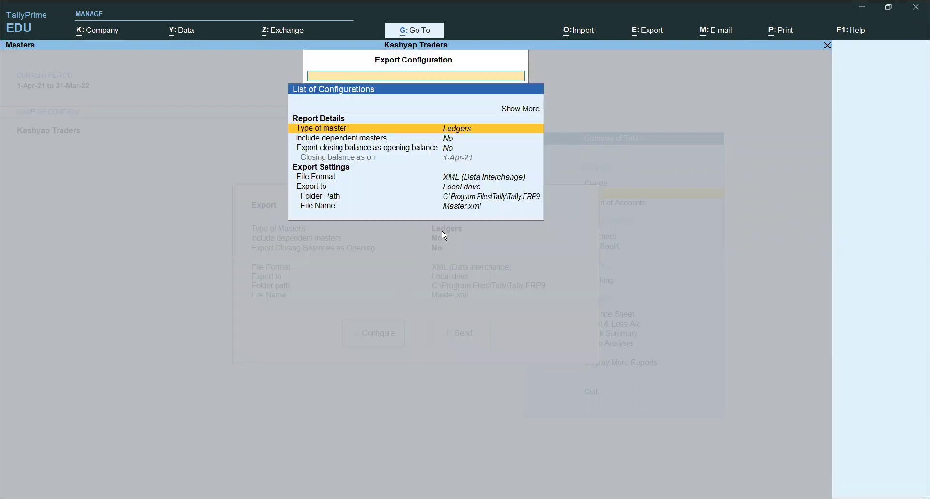
click(523, 110)
click(523, 110)
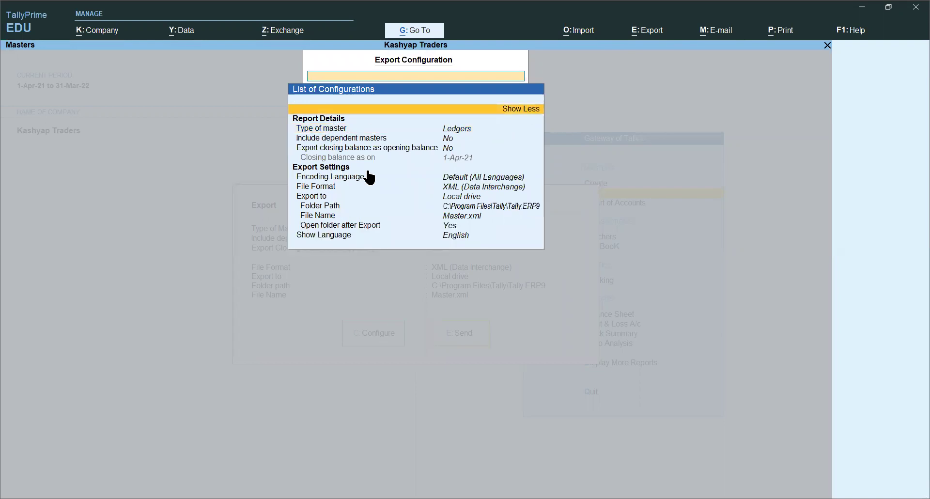
click(343, 127)
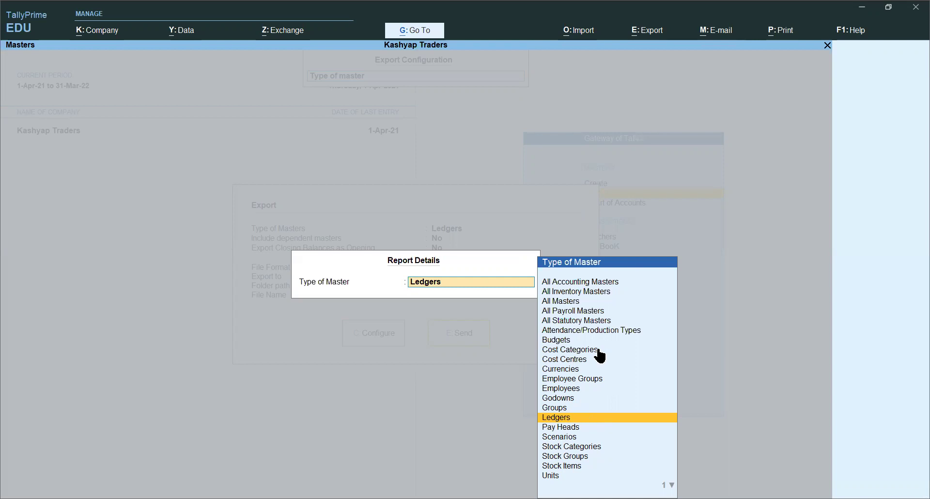
click(573, 419)
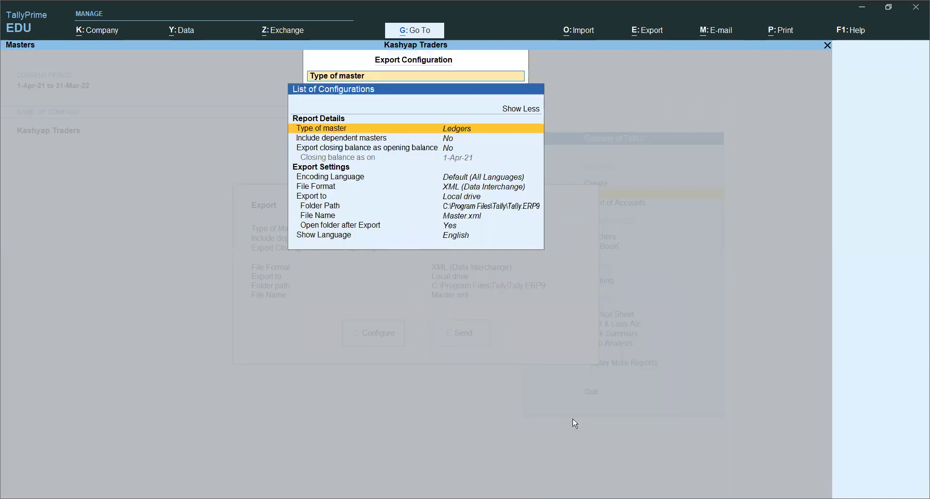
- Set both including dependent masters and exporting the closing balance as opening balance to Yes
key(Down)
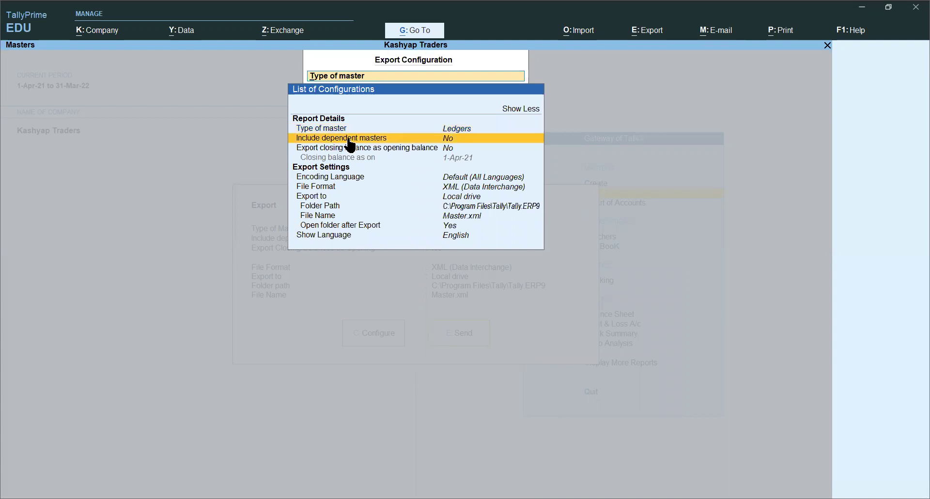
key(Return)
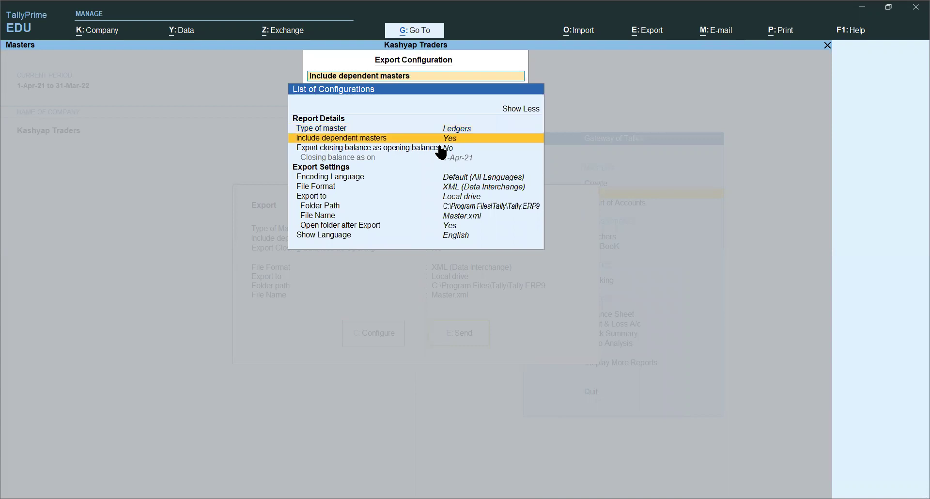
click(396, 150)
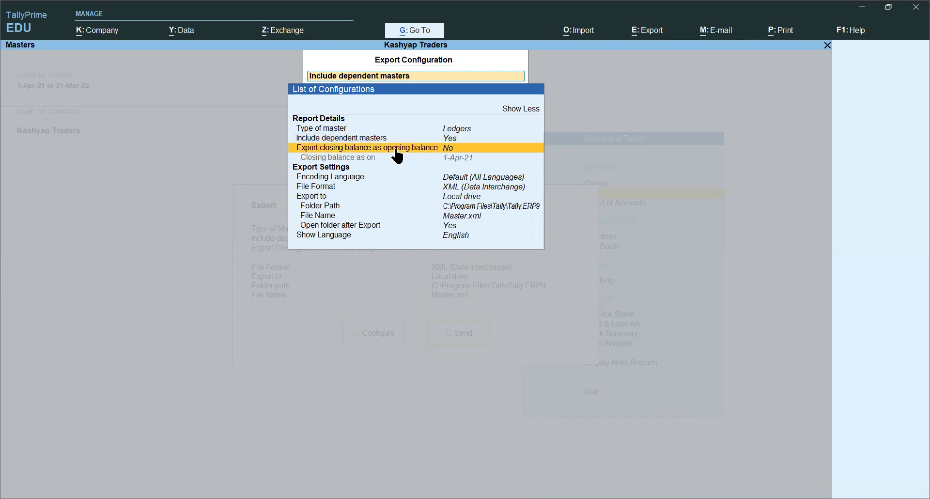
click(396, 151)
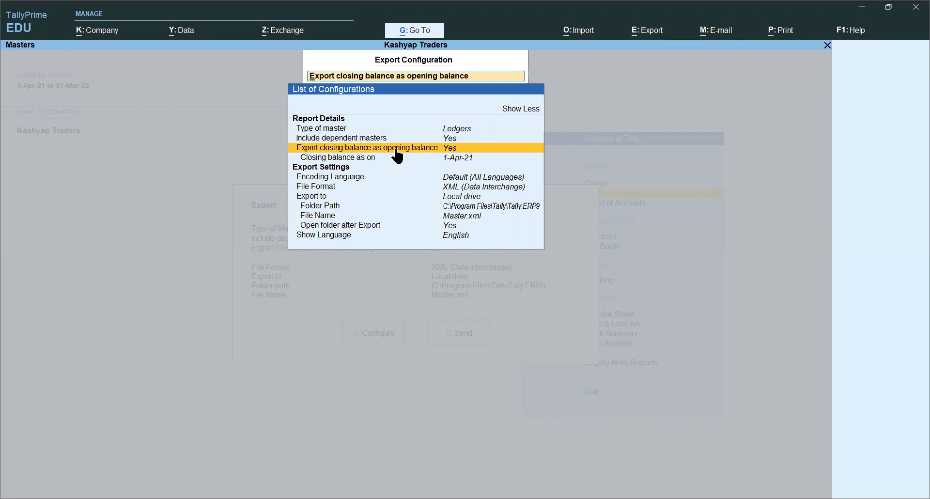
- Cycle through the encoding language options and return to Default (All Languages)
key(Down)
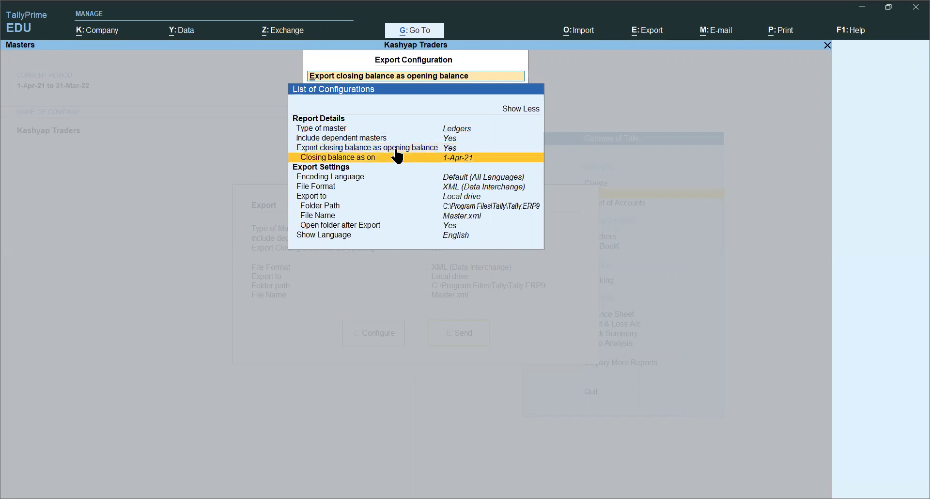
key(Down)
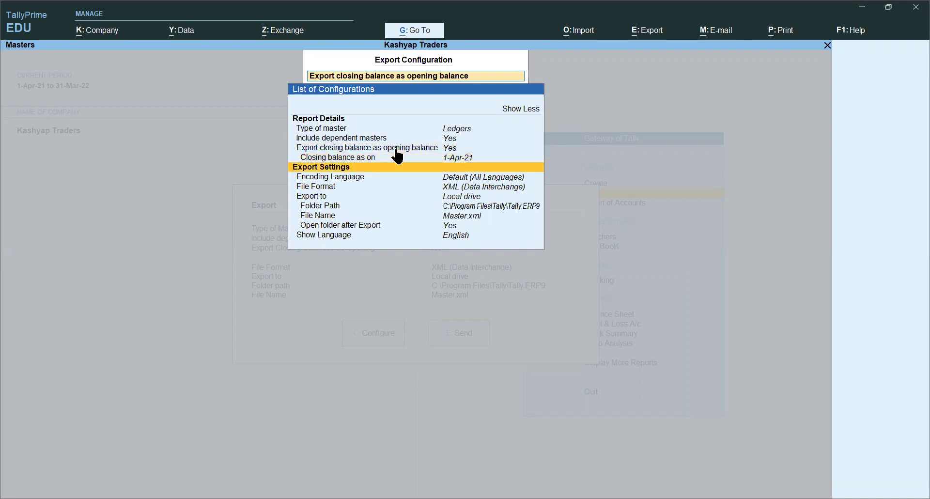
key(Down)
key(Return)
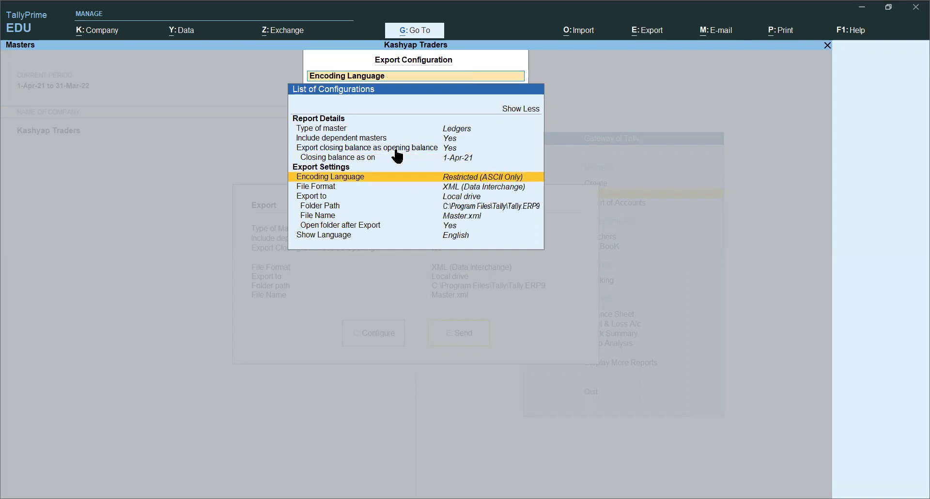
key(Return)
key(Return)
key(Return)
key(Return)
key(Return)
- Choose XML (Data Interchange) as the file format for the masters export
key(Down)
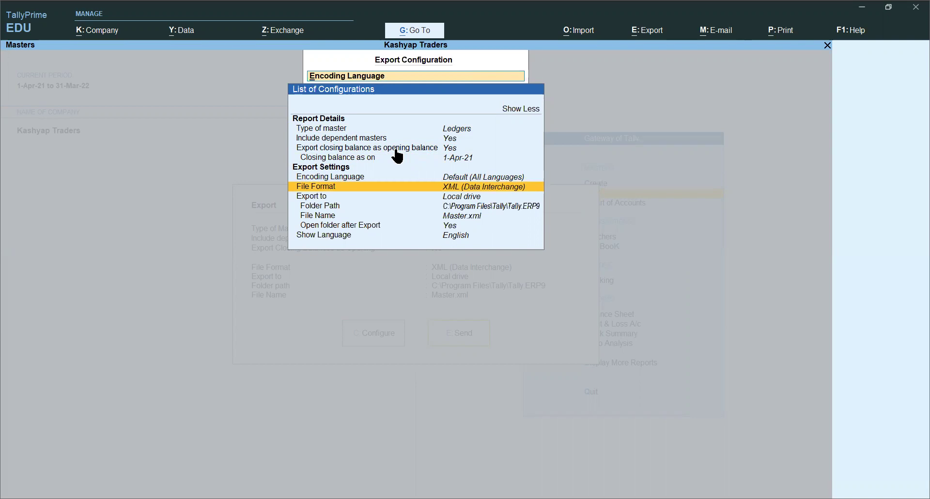
key(Return)
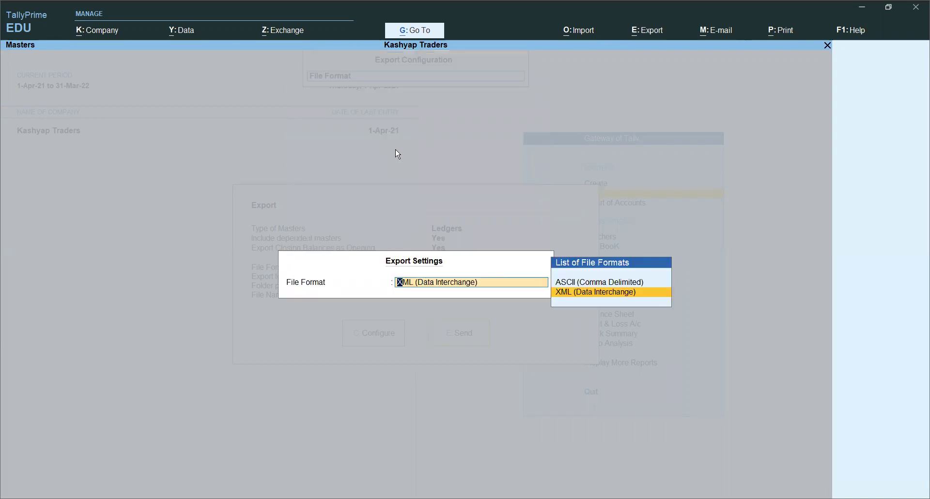
key(Return)
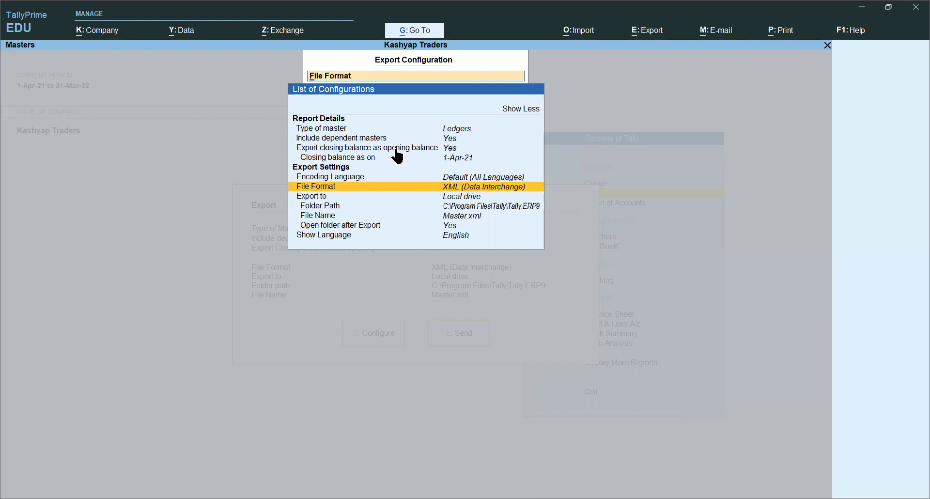
- Set the export to Local drive, folder C:\Program Files\Tally\Tally.ERP9, with the file name ledgers.xml
key(Down)
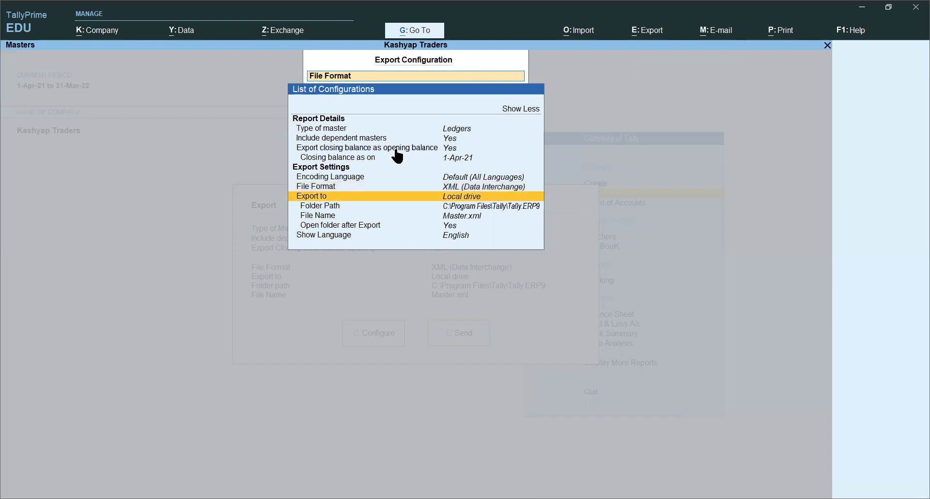
key(Return)
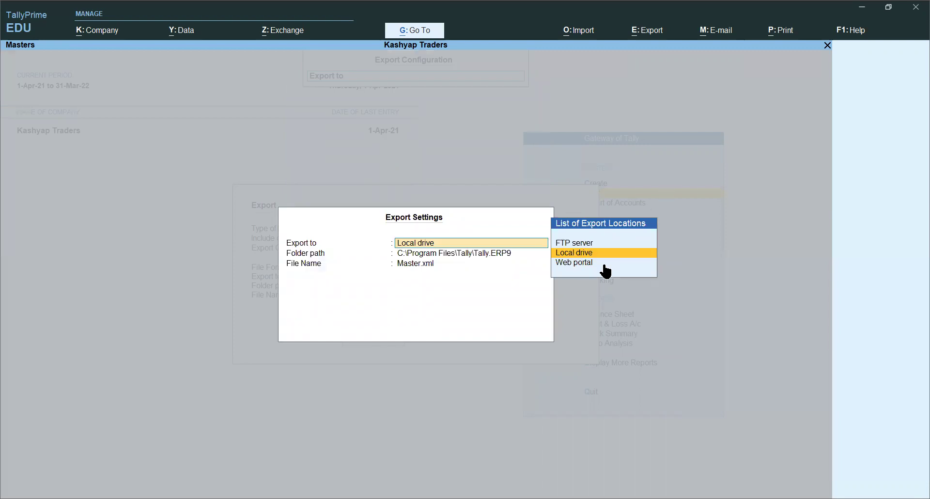
key(Return)
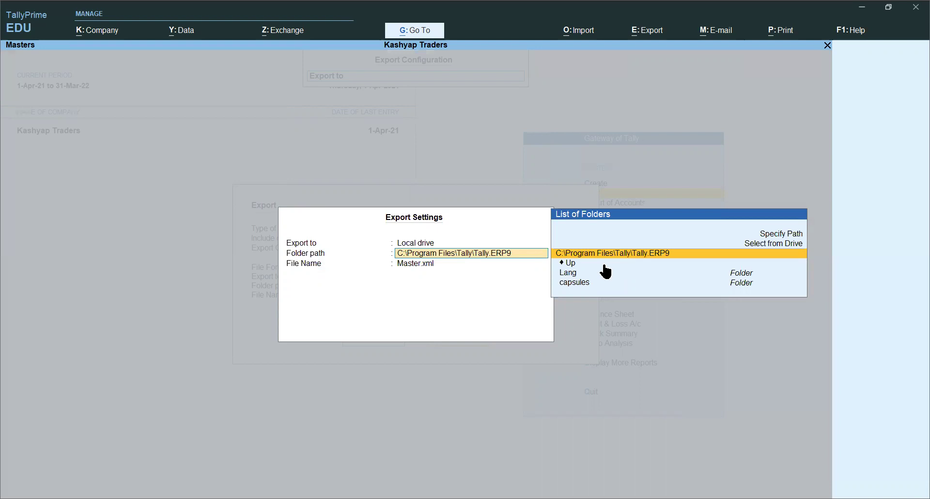
key(Up)
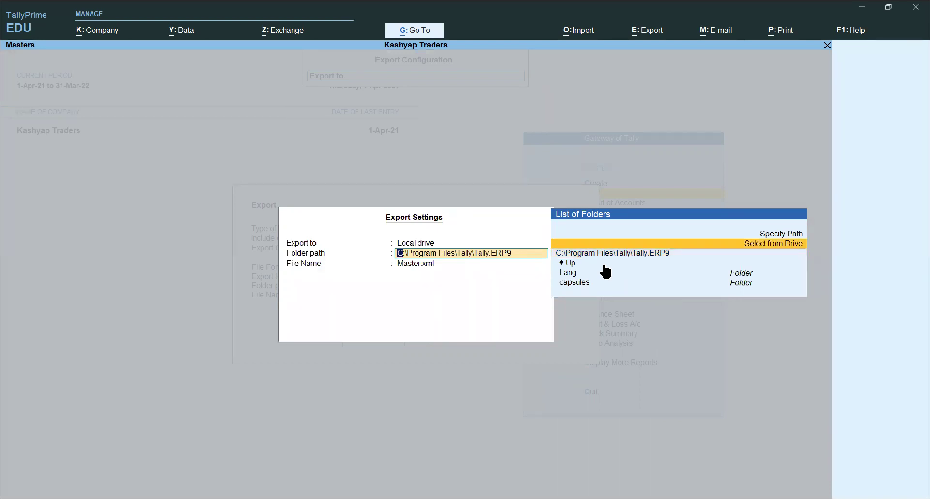
key(Up)
key(Down)
key(Down)
key(Return)
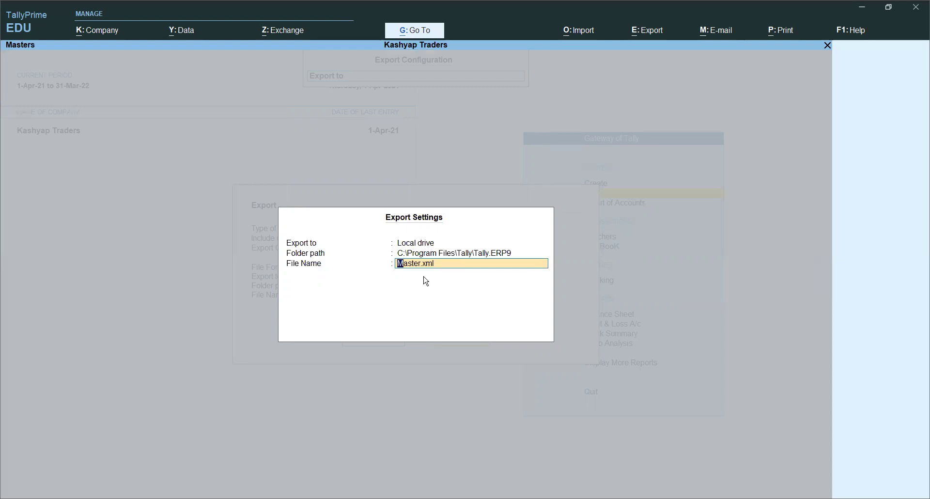
key(BackSpace)
text(ledgers.xm)
key(Return)
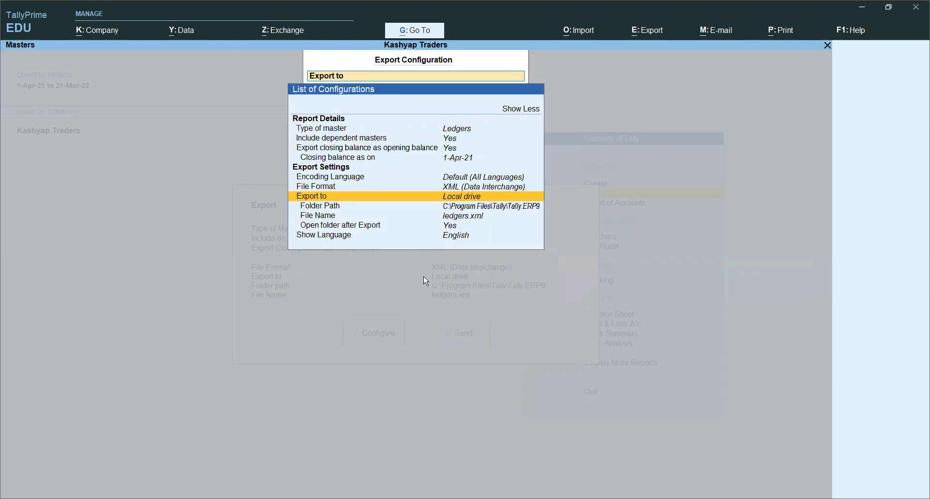
- Export the ledger masters with the configured settings and narrow the window that opens over Tally
key(Down)
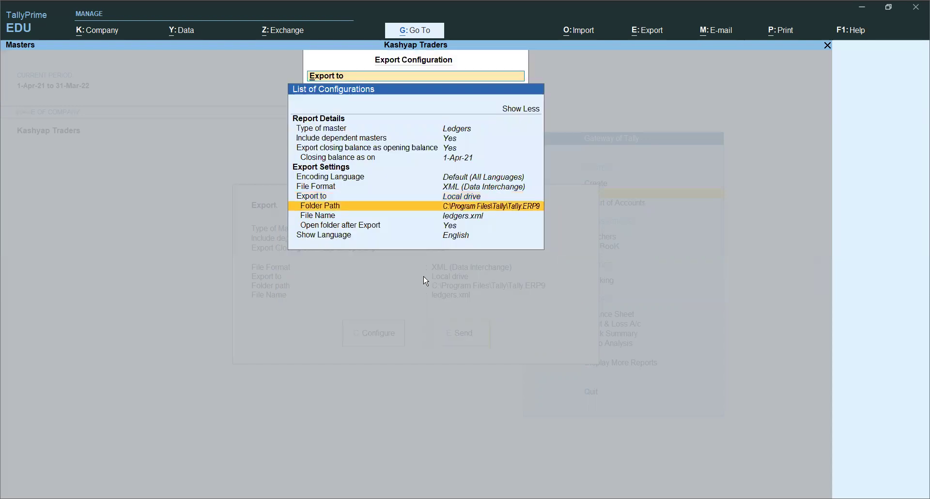
key(Down)
key(Down)
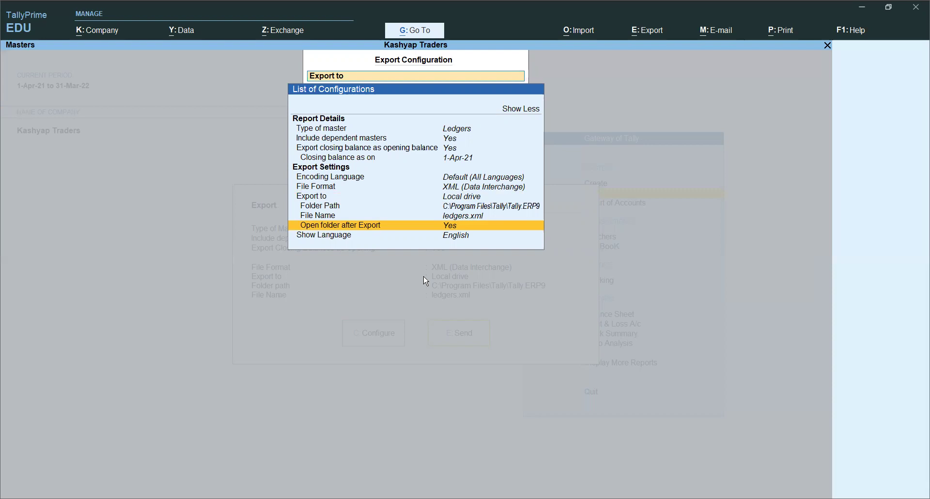
key(Down)
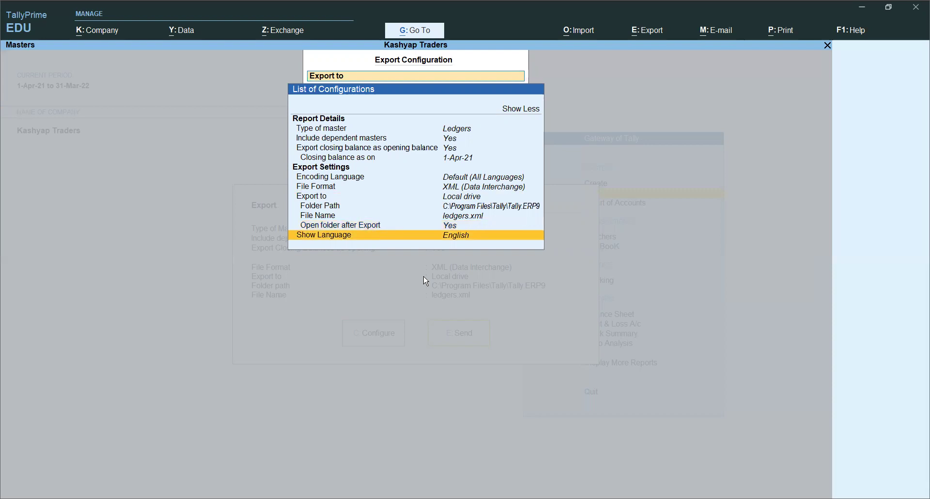
key(Up)
key(Up)
key(Up)
key(Up)
key(Escape)
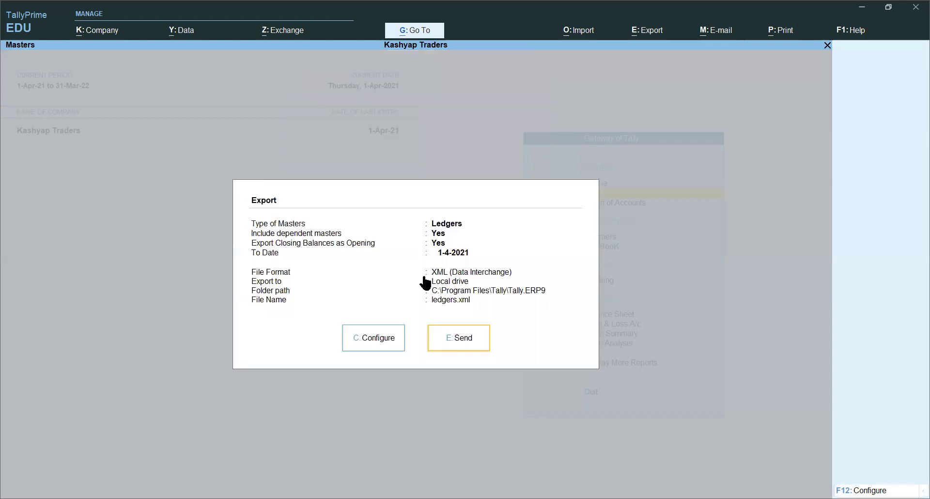
click(470, 351)
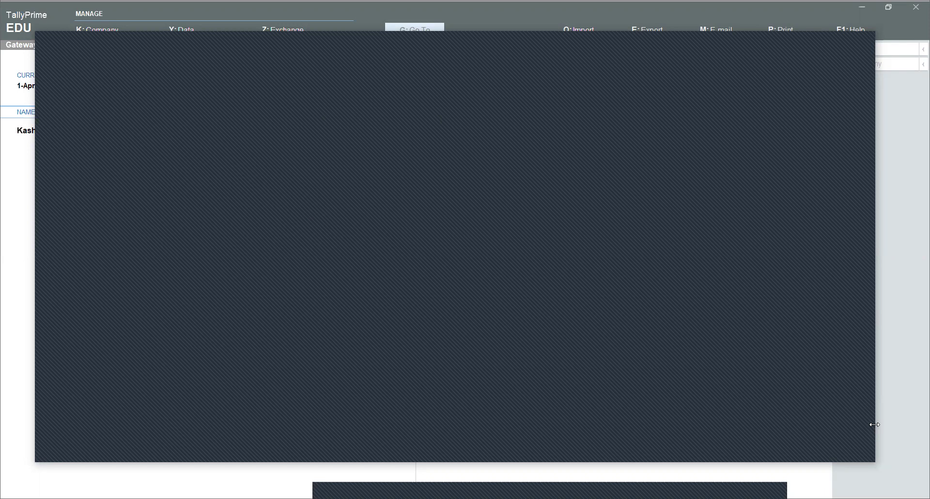
drag(875, 425, 807, 319)
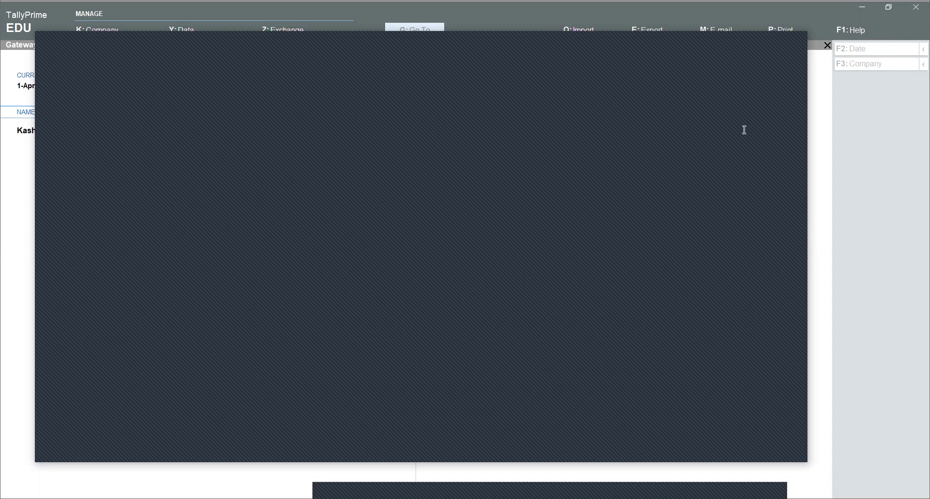
- Close the window over Tally and start a new company with the name and mailing name Goel Trader
click(793, 50)
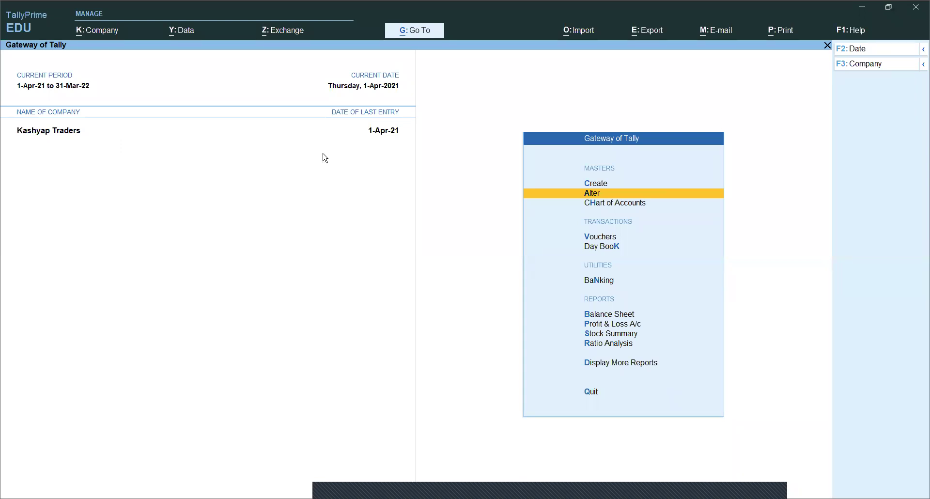
click(110, 33)
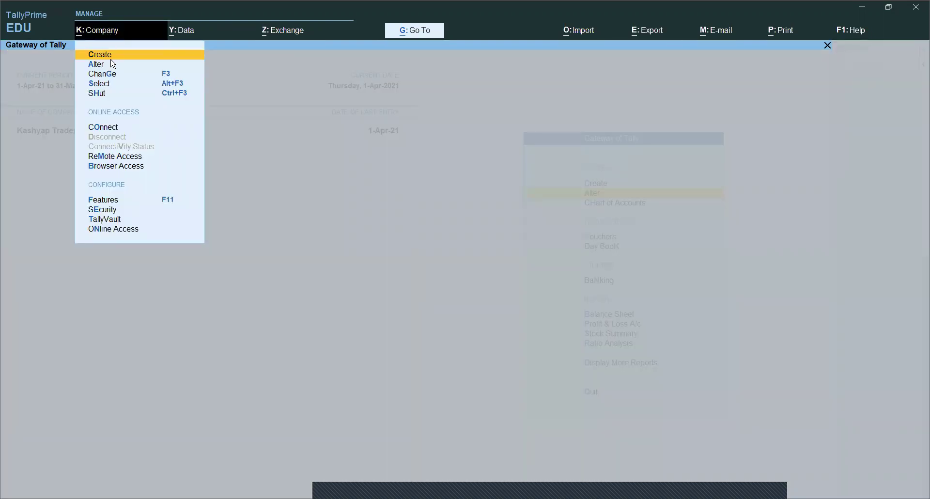
click(115, 57)
text(Goel)
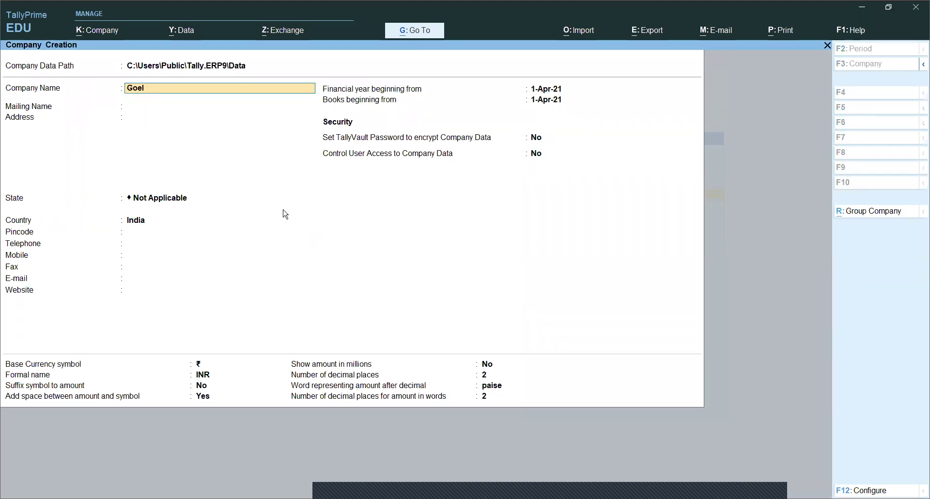
text( Trade)
key(Return)
key(Return)
key(Return)
- Set the company's state to Delhi and create it with the default settings and features
text(D)
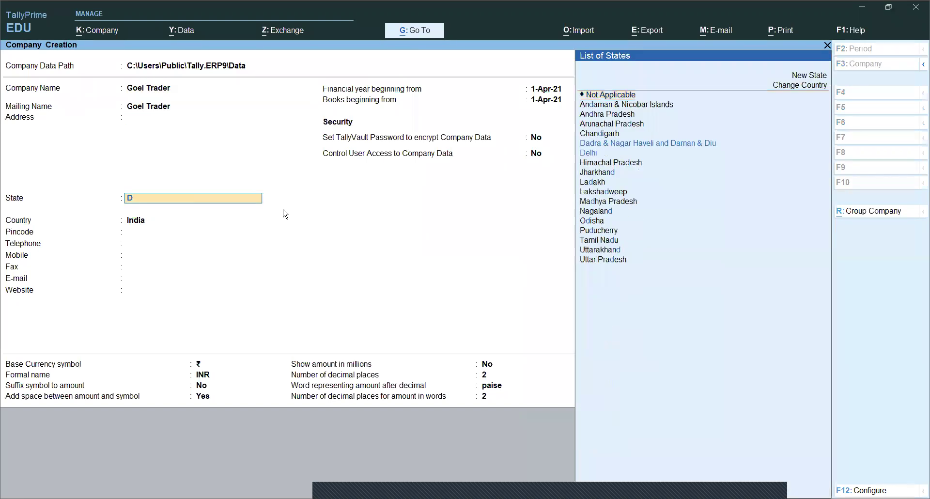
key(Return)
key(Return)
key(Return)
key(Return)
key(Return)
key(Return)
key(Return)
key(Return)
key(Return)
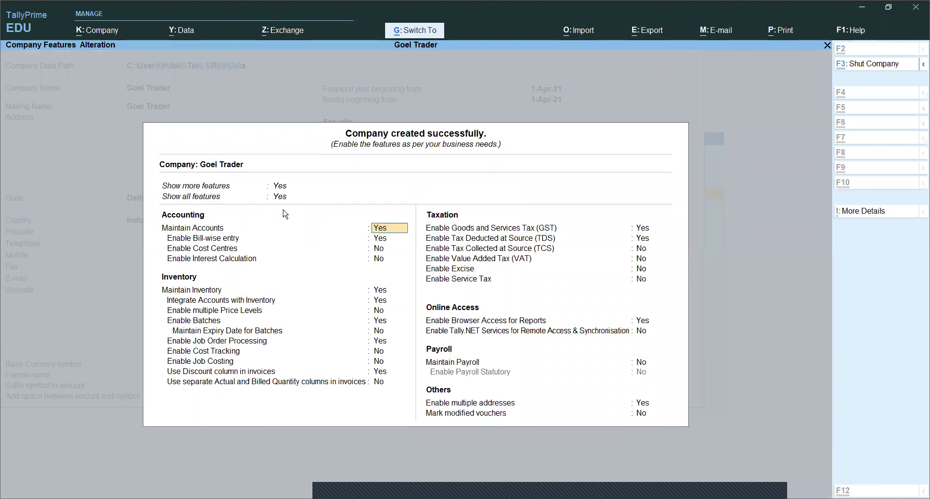
key(ctrl+a)
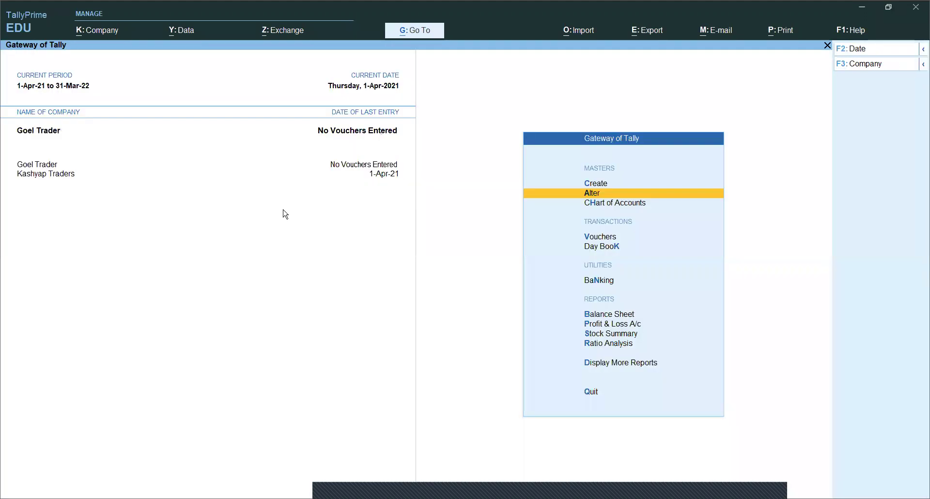
- Check the new company's balance sheet and its list of ledgers available for alteration
click(607, 315)
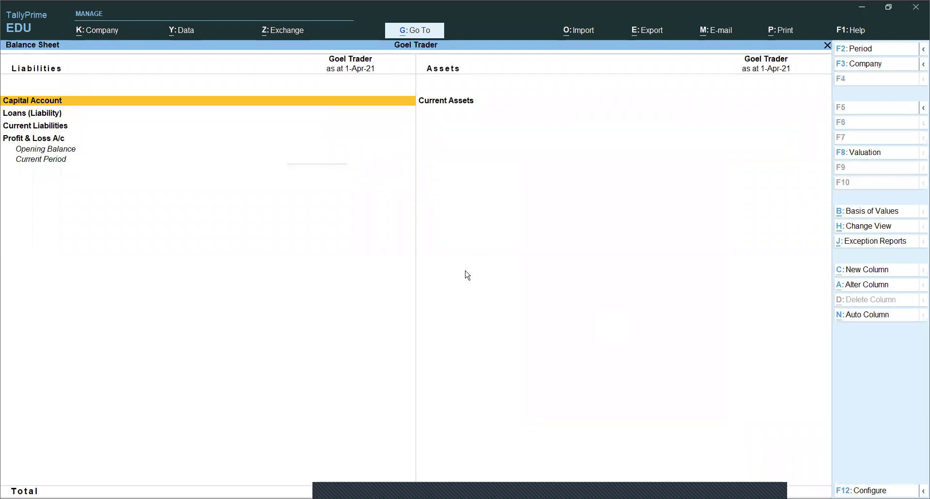
key(Escape)
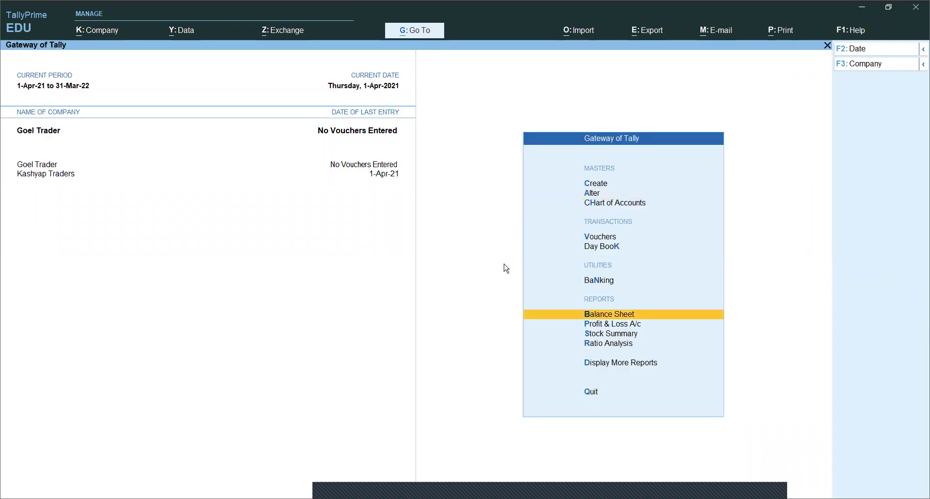
key(Up)
key(Up)
key(Up)
key(Up)
key(Up)
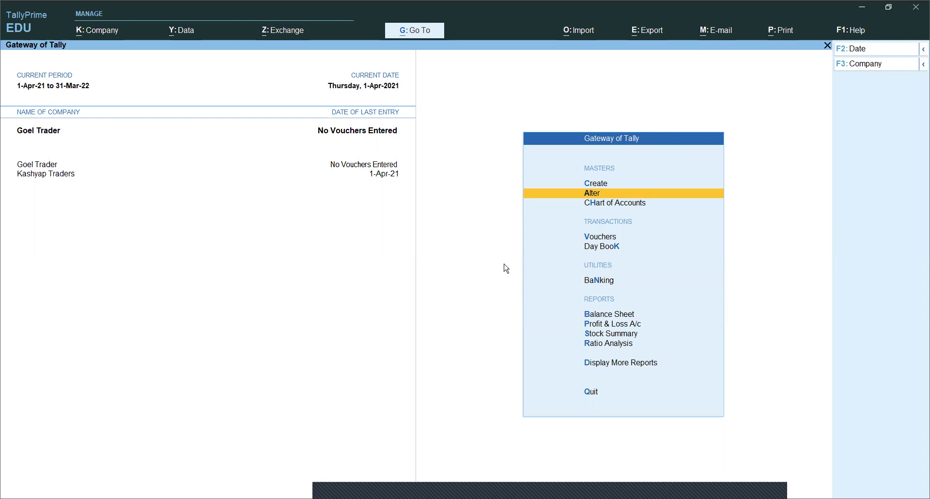
key(Return)
key(Down)
key(Return)
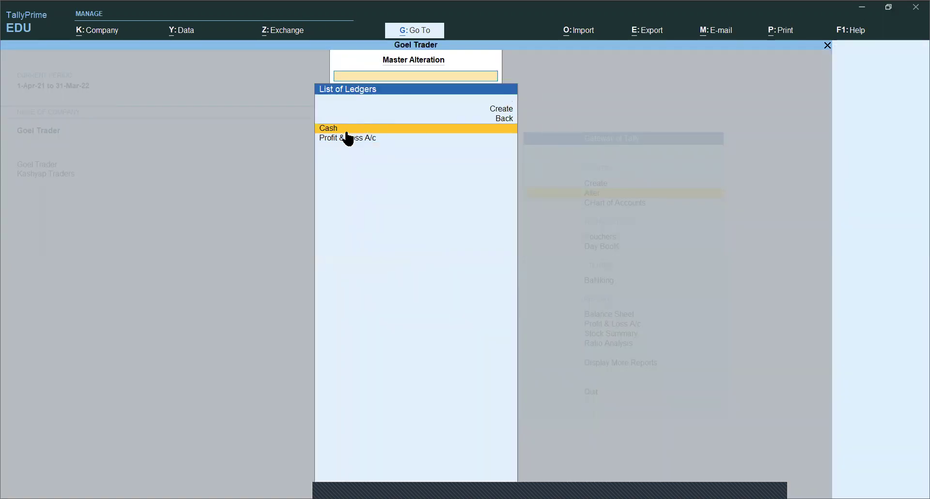
key(Escape)
key(Escape)
key(Escape)
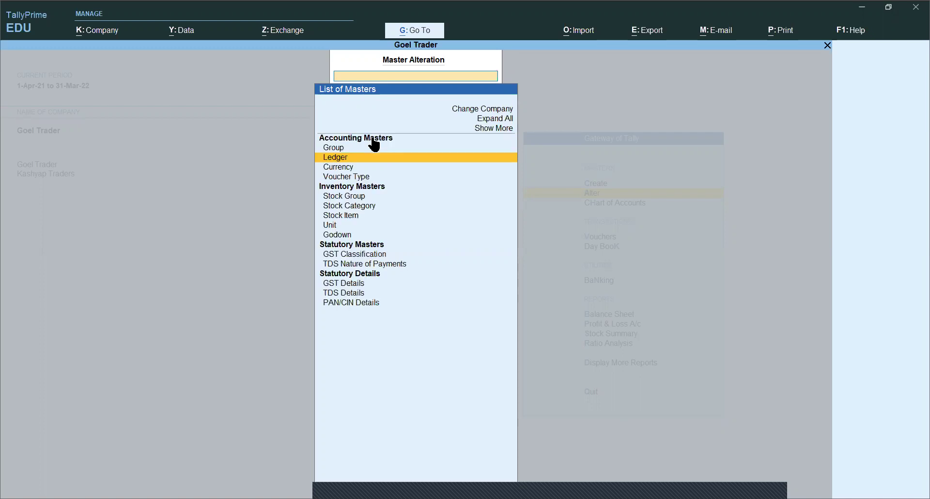
key(Escape)
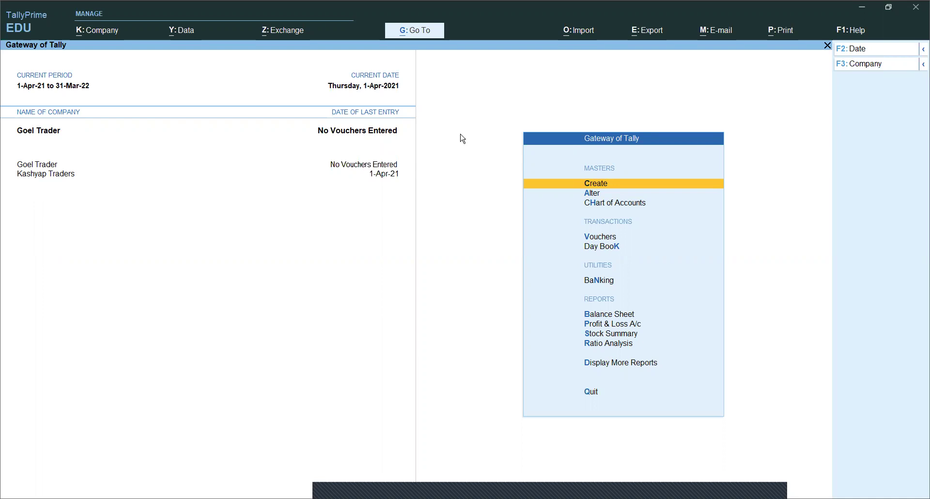
- Import masters from ledgers.xml into Goel Trader, combining opening balances where a master already exists
click(590, 39)
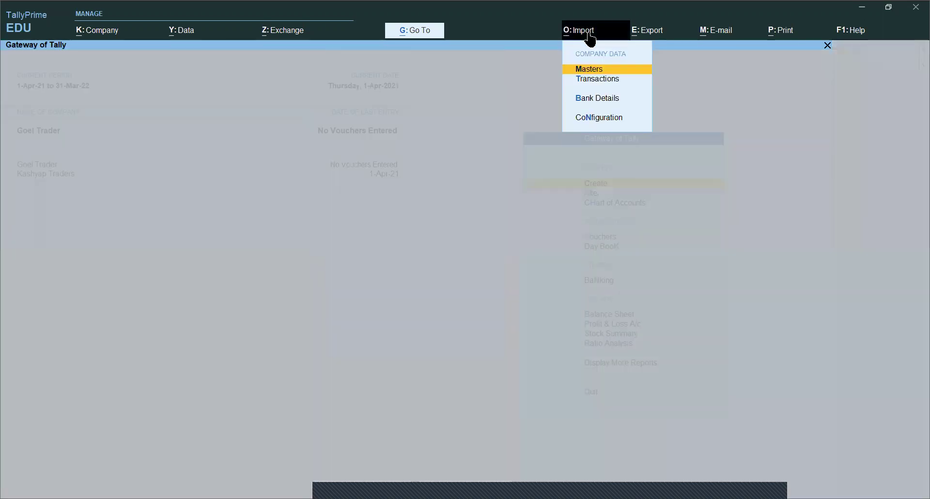
click(611, 70)
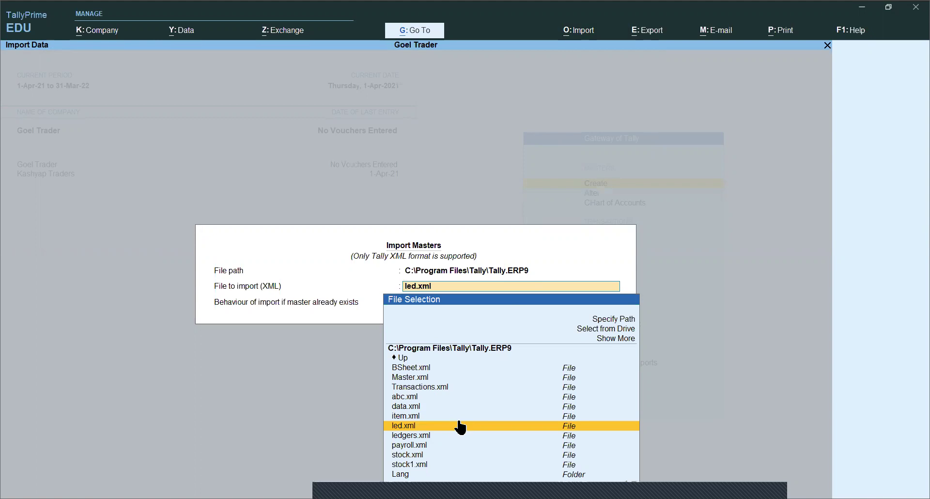
text(led)
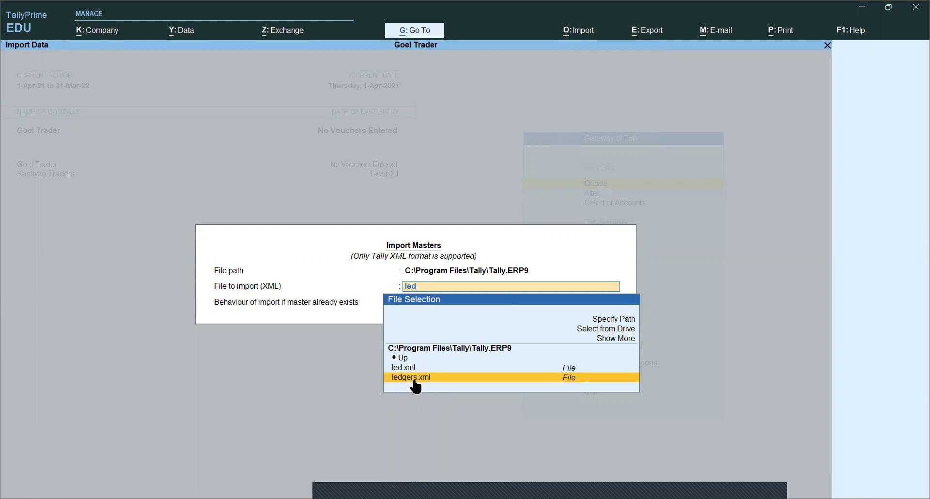
click(415, 378)
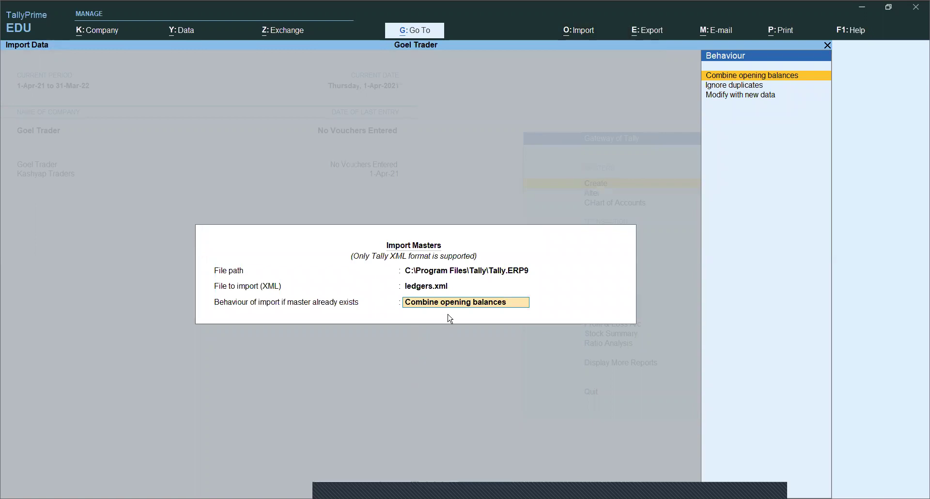
key(Return)
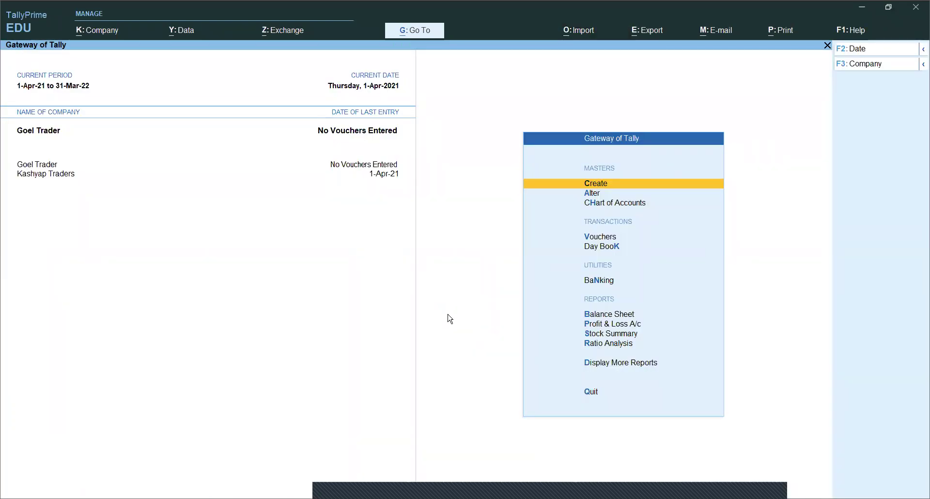
- Examine Goel Trader's balance sheet after the import and look through its full list of ledgers
click(602, 317)
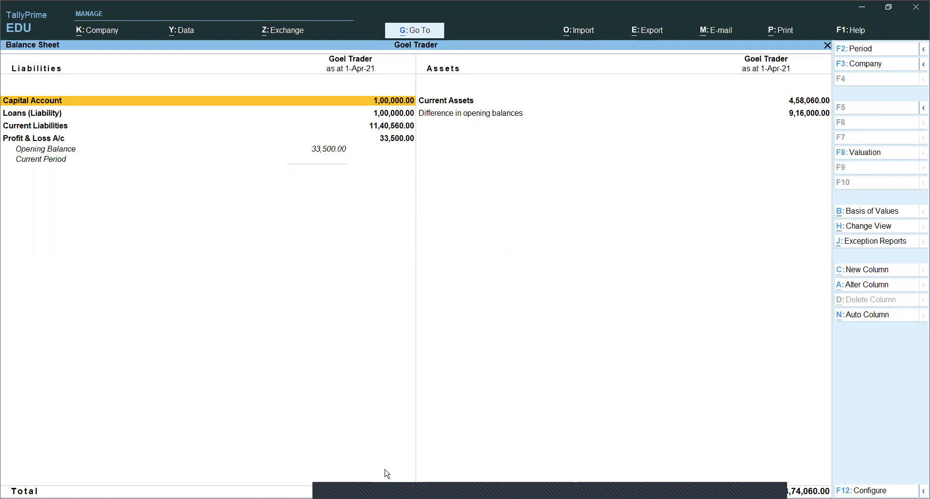
key(Escape)
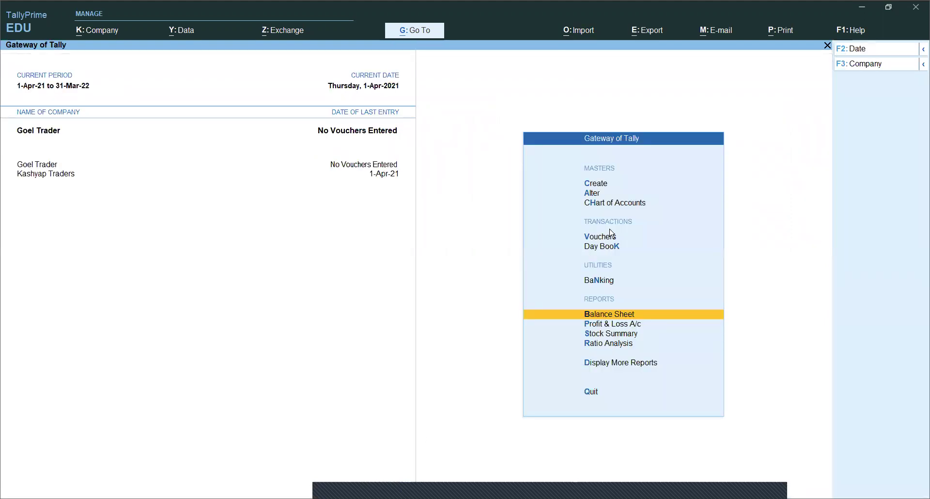
click(589, 193)
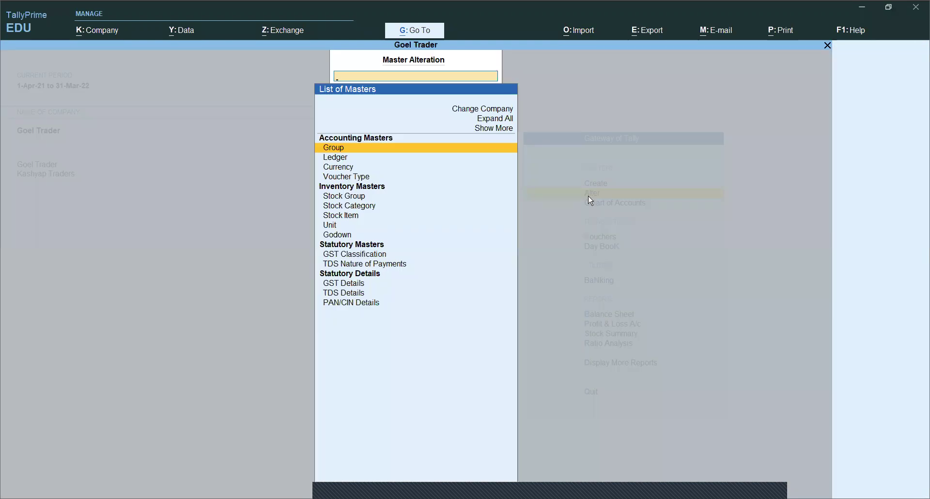
key(Down)
key(Return)
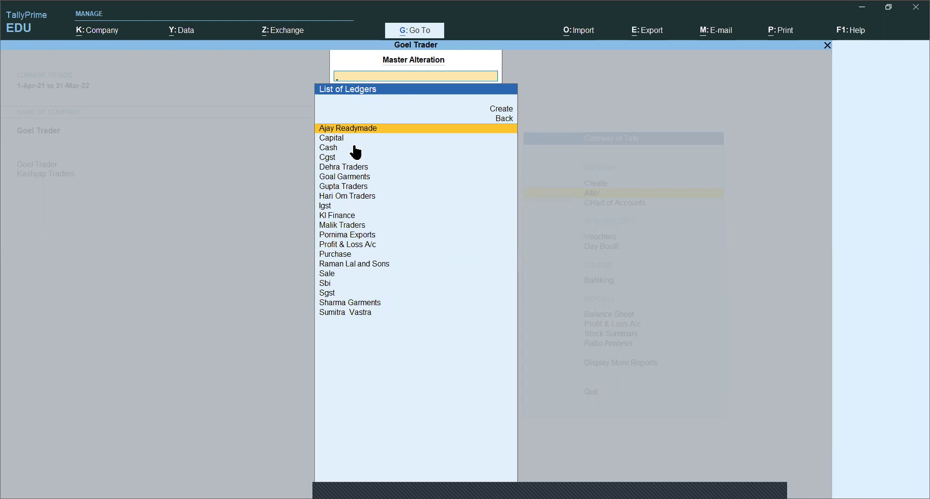
key(Down)
key(Down)
key(Down)
key(Down)
key(Down)
key(Down)
key(Down)
key(Down)
key(Down)
key(Down)
key(Down)
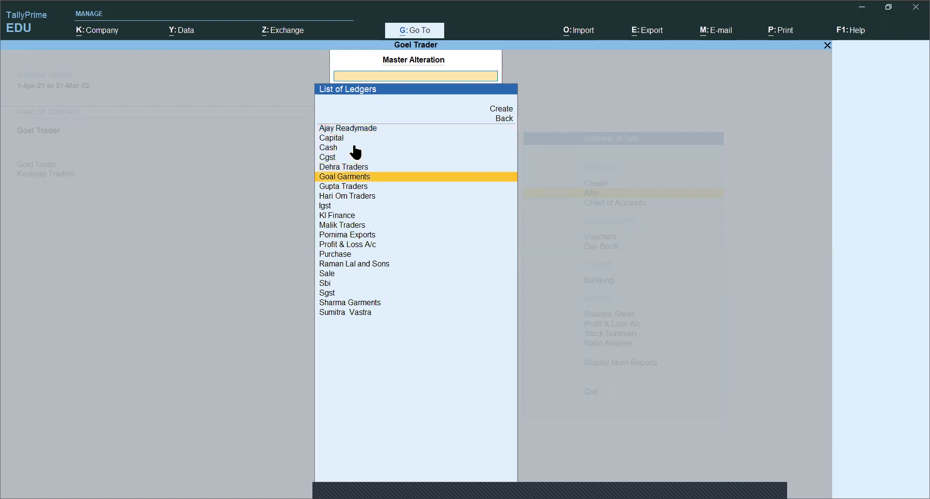
key(Down)
key(Down)
key(Down)
key(Down)
key(Down)
key(Down)
key(Down)
key(Down)
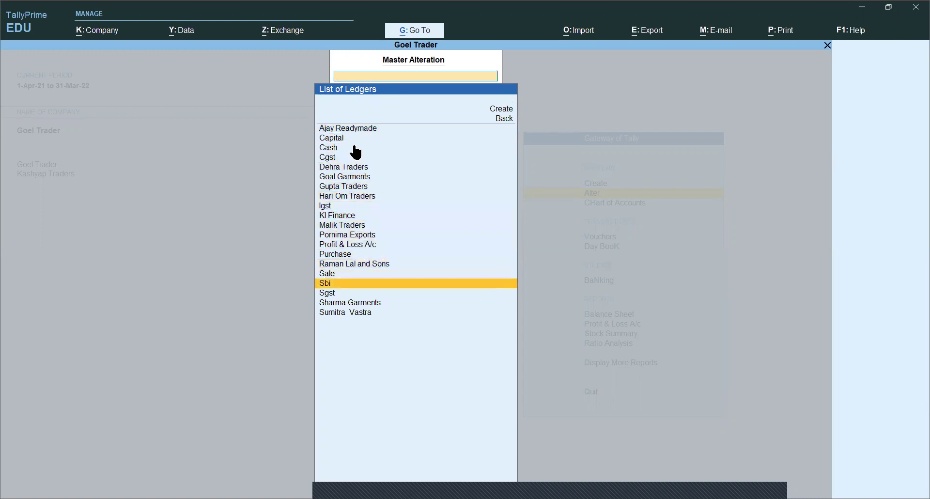
key(Up)
key(Up)
key(Up)
key(Up)
key(Up)
key(Up)
key(Up)
key(Up)
key(Up)
key(Up)
key(Up)
key(Up)
key(Up)
key(Up)
key(Up)
key(Up)
key(Up)
key(Up)
key(Up)
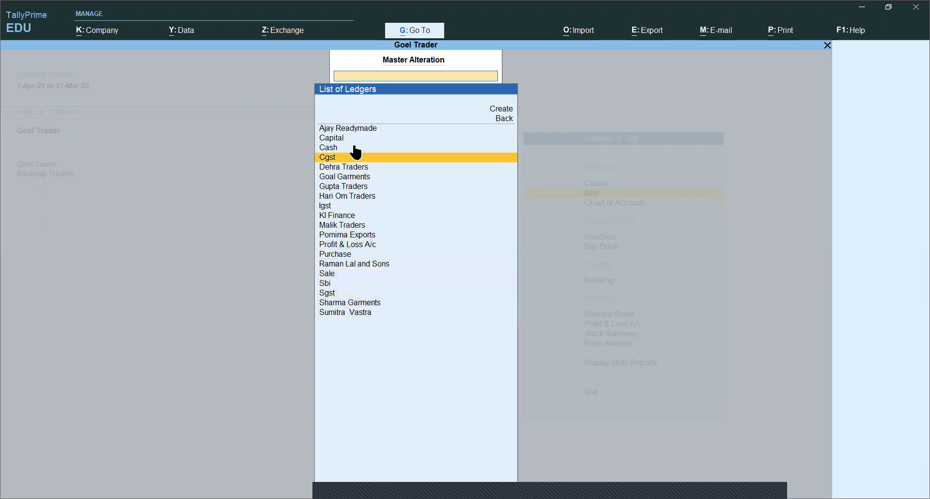
- View the Capital ledger's details in alteration mode and quit without saving, returning to the Gateway of Tally
key(Down)
key(Return)
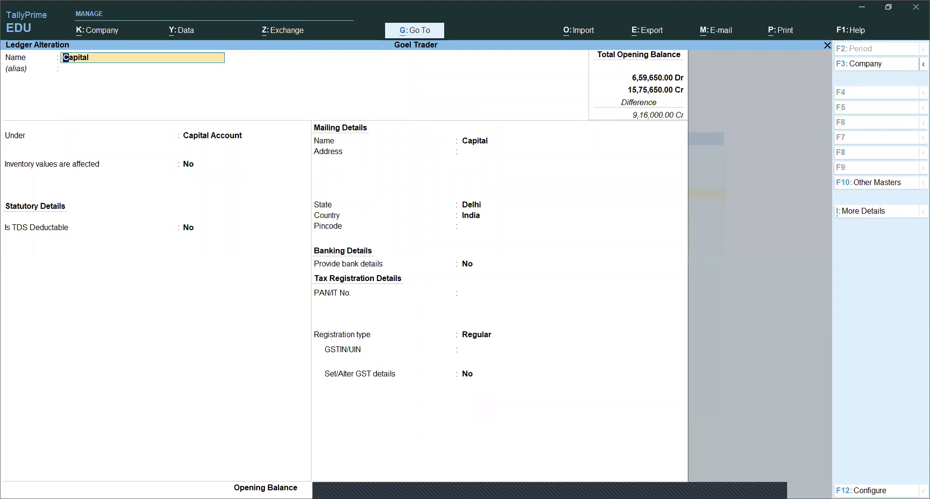
key(Escape)
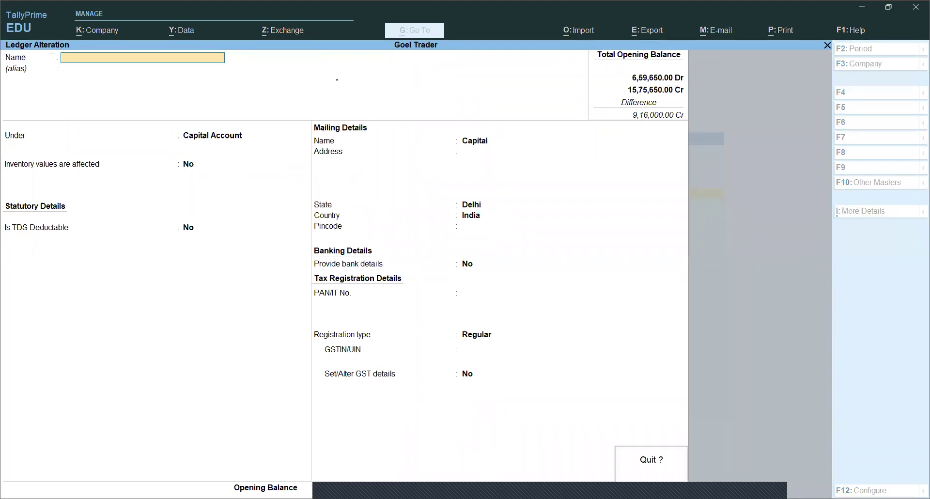
key(y)
key(Escape)
key(Escape)
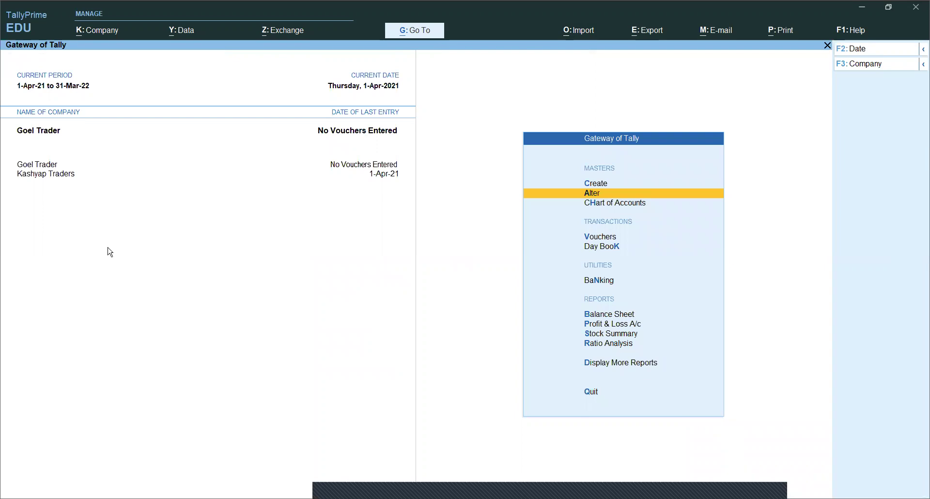
- Make Kashyap Traders the current company and open its list of ledgers for alteration
click(67, 179)
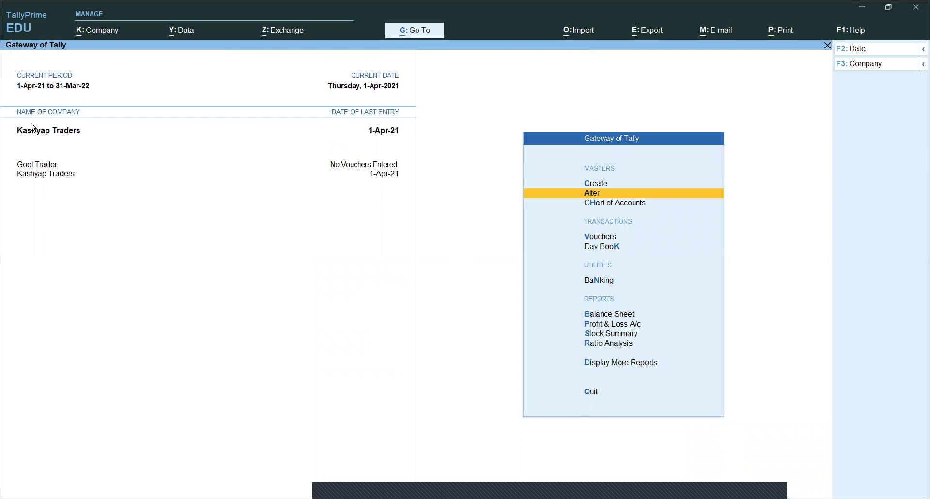
click(593, 194)
key(Down)
key(Return)
- Look through the ledgers of Kashyap Traders to compare them with the imported ones, then return to the Gateway of Tally
key(Down)
key(Down)
key(Down)
key(Down)
key(Down)
key(Down)
key(Down)
key(Down)
key(Down)
key(Down)
key(Down)
key(Down)
key(Down)
key(Down)
key(Down)
key(Down)
key(Down)
key(Down)
key(Down)
key(Up)
key(Up)
key(Up)
key(Up)
key(Up)
key(Up)
key(Up)
key(Up)
key(Up)
key(Up)
key(Up)
key(Up)
key(Up)
key(Up)
key(Up)
key(Up)
key(Up)
key(Up)
key(Up)
key(Up)
key(Up)
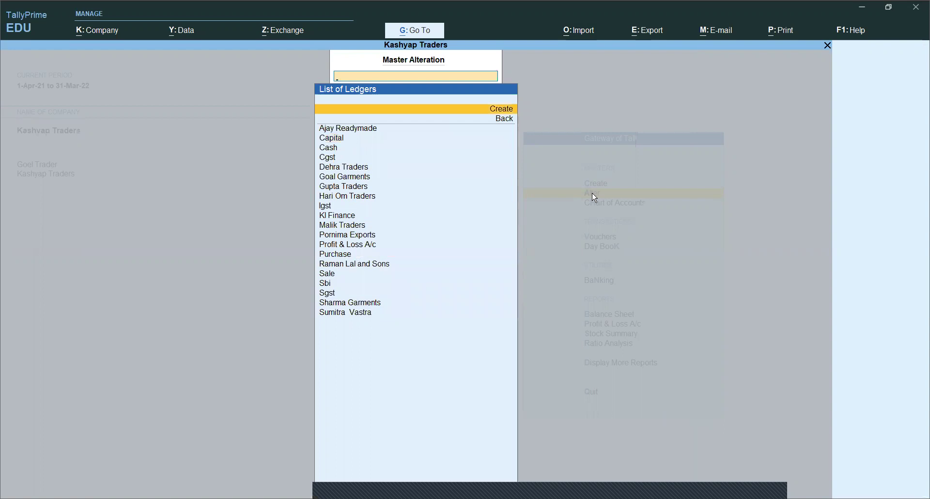
key(Down)
key(Down)
key(Down)
key(Down)
key(Down)
key(Down)
key(Down)
key(Down)
key(Down)
key(Down)
key(Down)
key(Down)
key(Down)
key(Down)
key(Down)
key(Down)
key(Down)
key(Down)
key(Down)
key(Down)
key(Down)
key(Escape)
key(Escape)
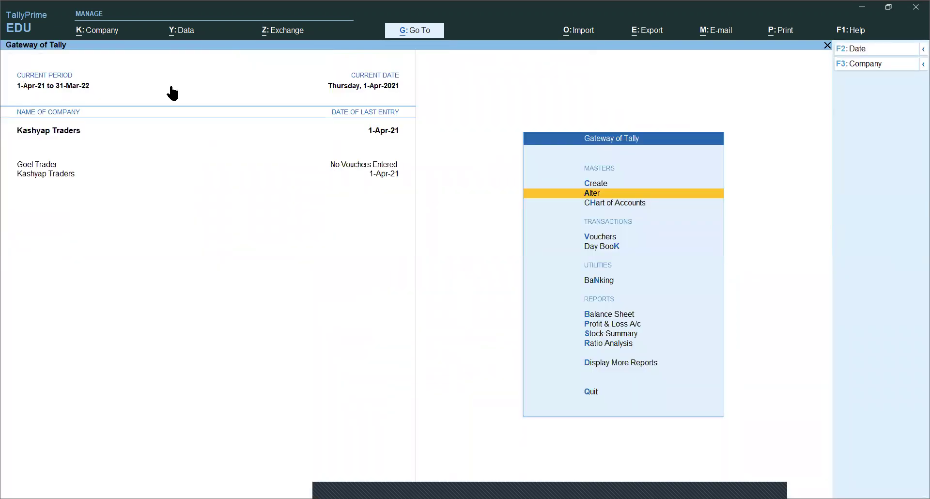